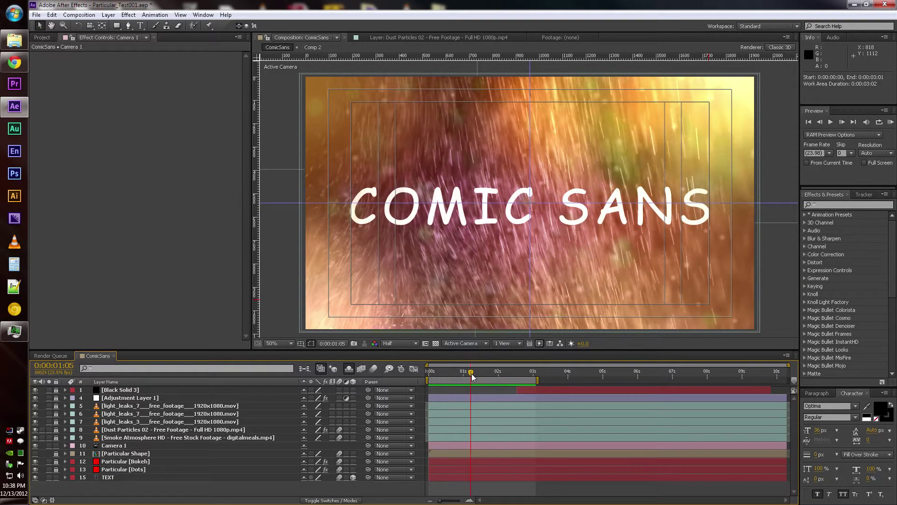
At 0:00:01:12, toggle Adjustment Layer 1 on and off to compare its colour effect.
drag(472, 376, 483, 376)
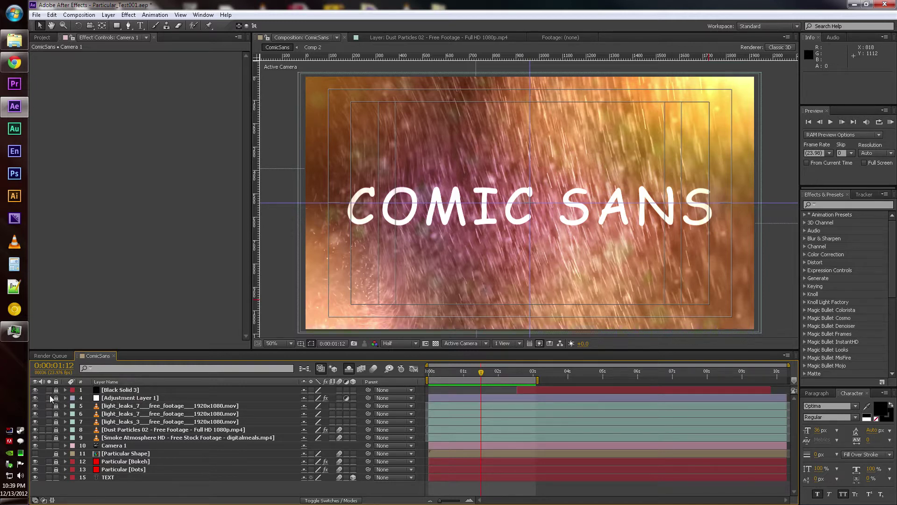
click(35, 398)
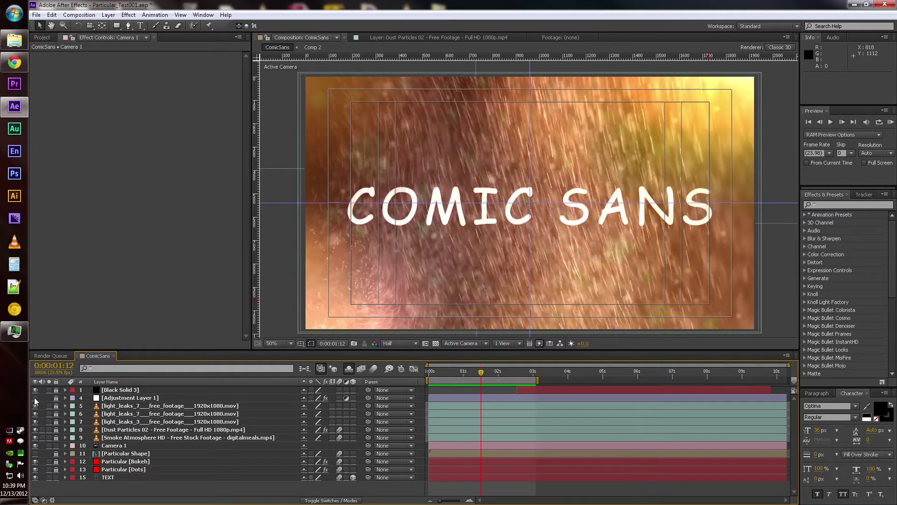
click(35, 398)
click(35, 399)
click(35, 399)
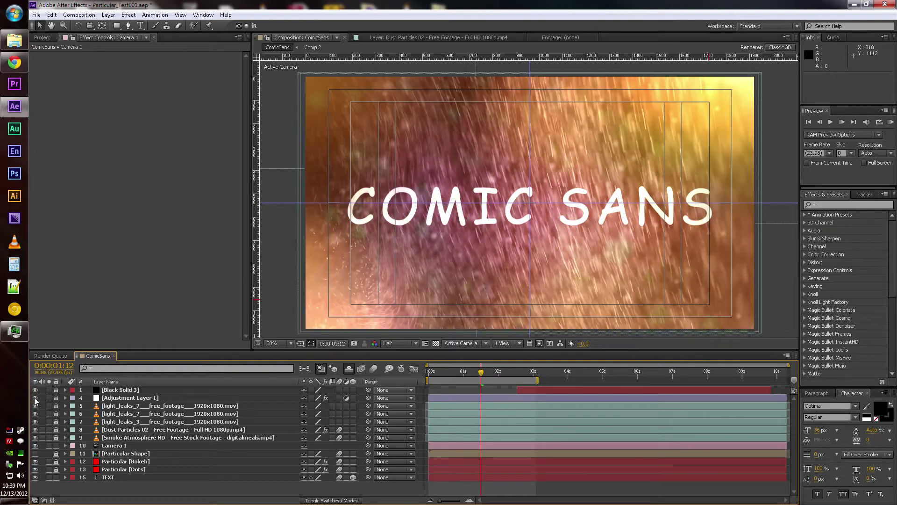
click(35, 399)
click(35, 399)
click(35, 399)
click(35, 399)
Solo the first light leak layer, scrub it, view its motion path, lock it, then unsolo.
click(49, 405)
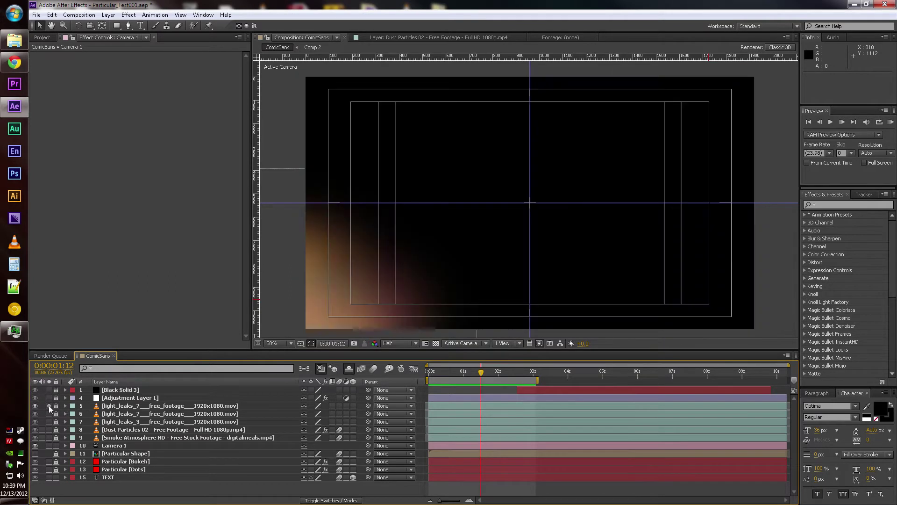
mouse_move(451, 371)
mouse_down()
mouse_move(486, 371)
mouse_move(466, 371)
mouse_up()
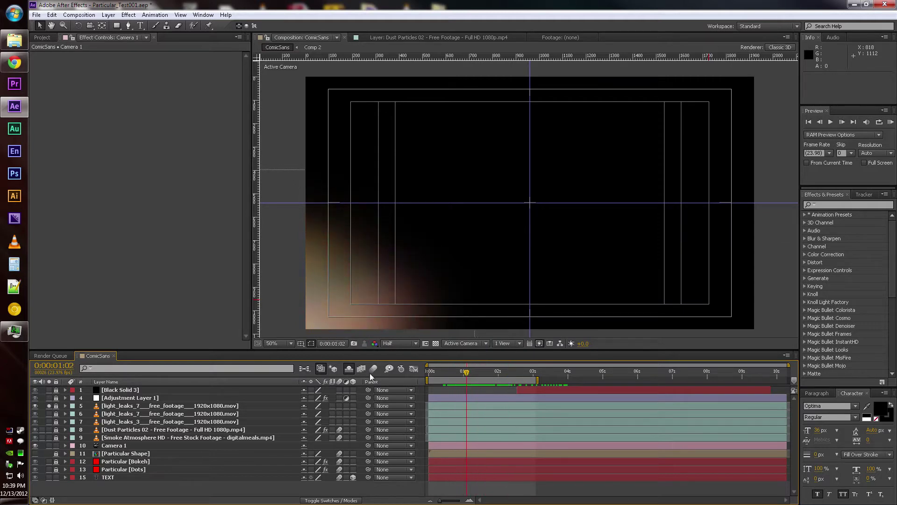
click(114, 406)
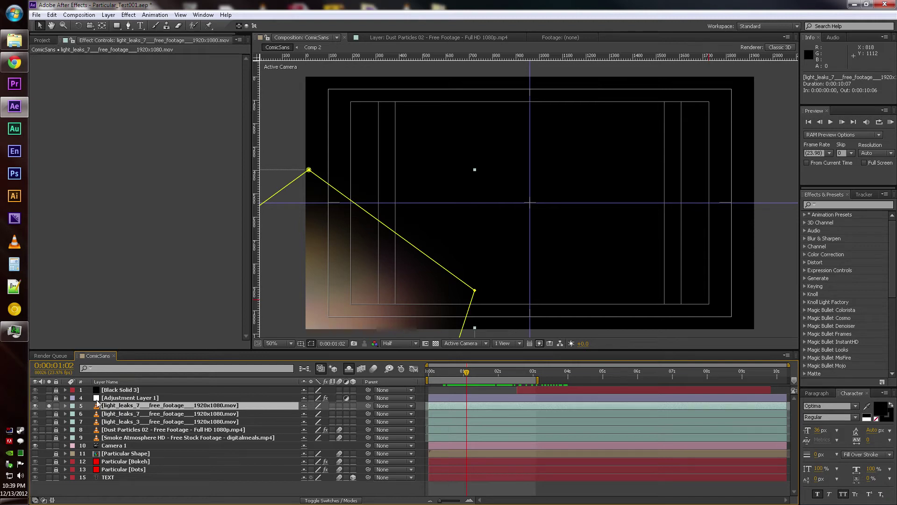
click(57, 405)
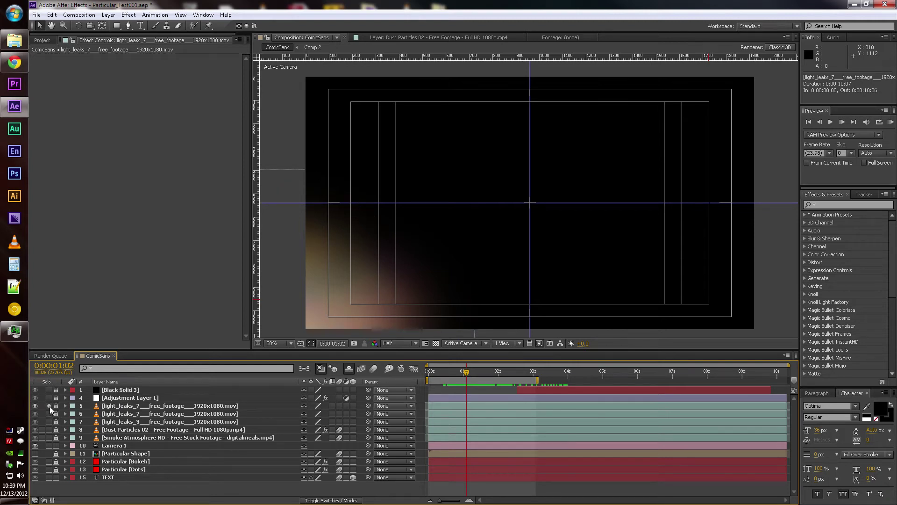
click(50, 406)
Solo the second light leak layer, unlock it to view its motion path, then unsolo and relock.
click(49, 413)
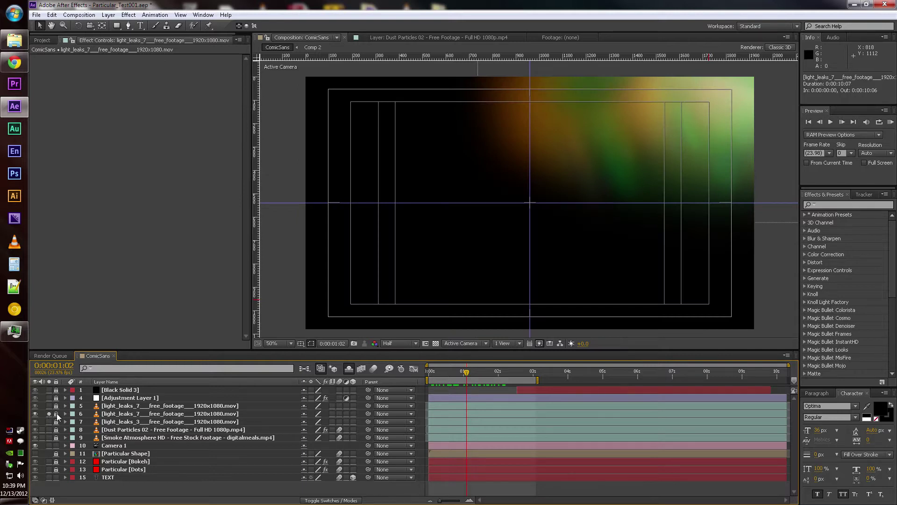
click(56, 414)
click(116, 414)
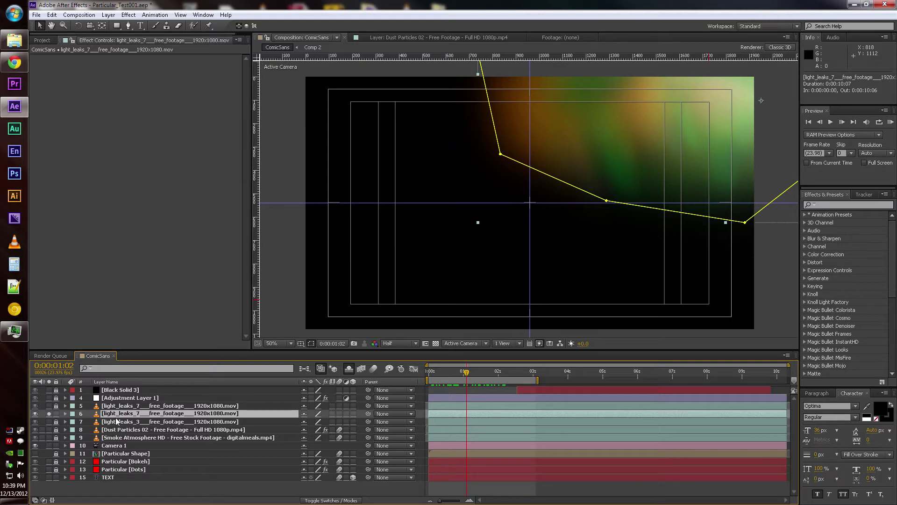
click(49, 413)
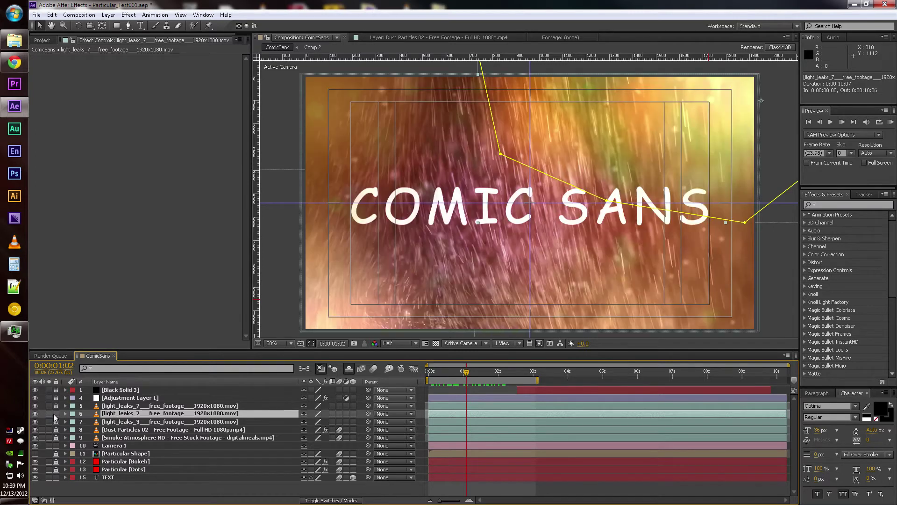
click(56, 413)
Solo and unlock the third light leak layer, then turn its Solo off.
click(49, 422)
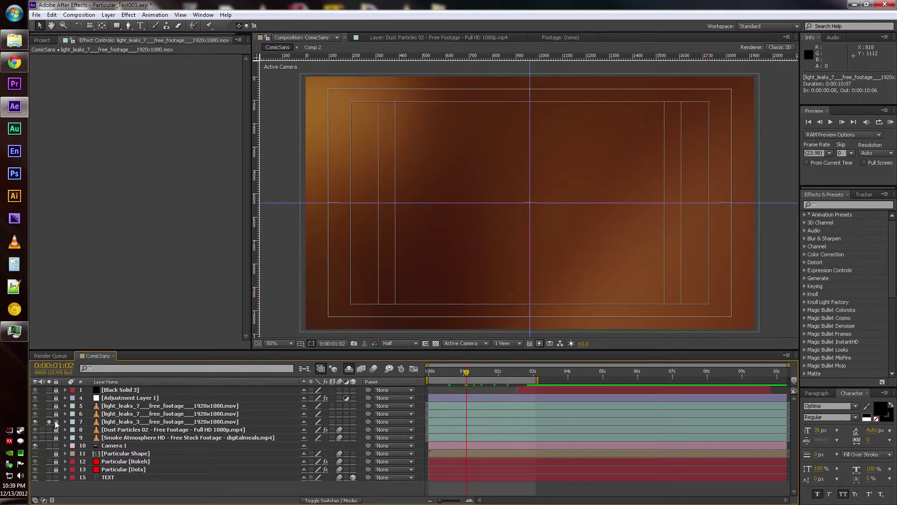
click(56, 421)
click(50, 422)
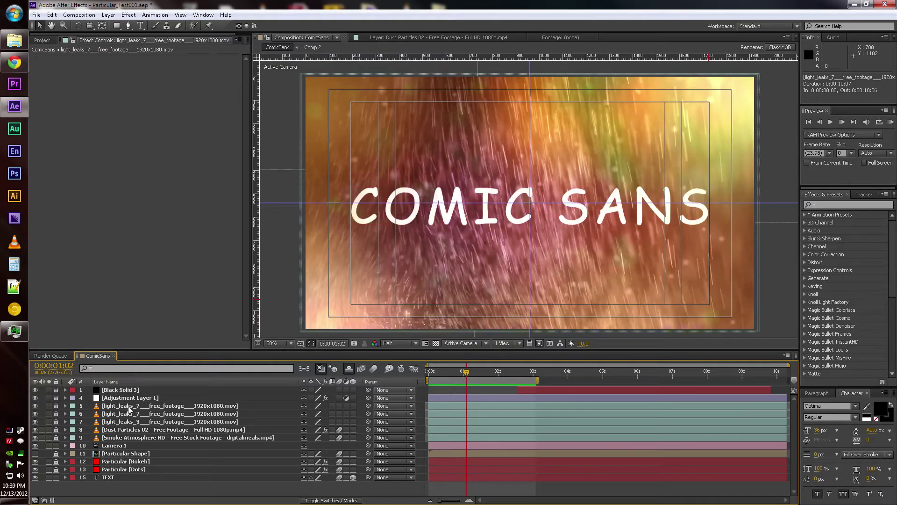
Solo the Dust Particles layer and scrub its frames, ending at 0:00:01:15.
click(123, 407)
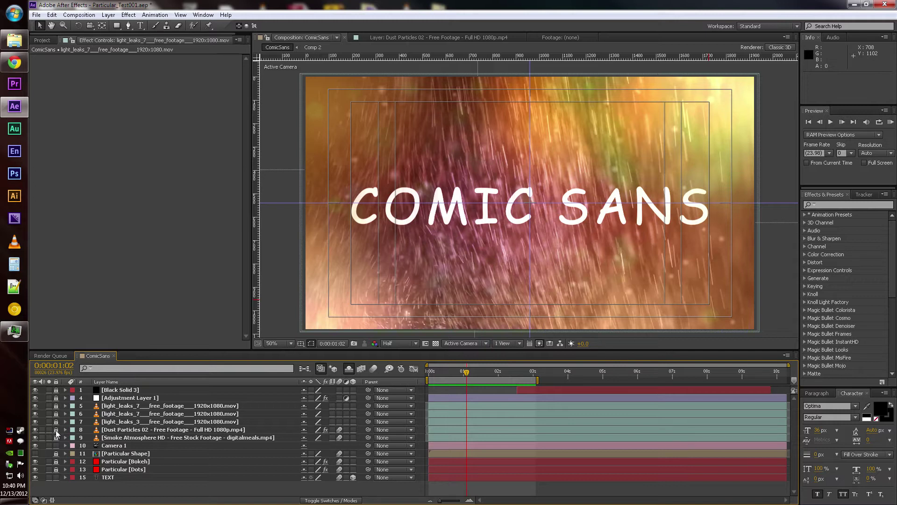
click(48, 430)
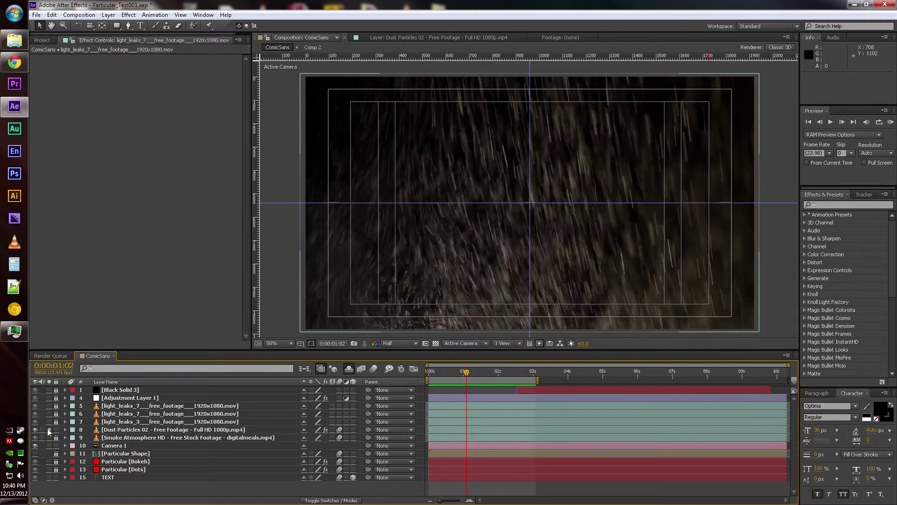
mouse_move(472, 369)
mouse_down()
mouse_move(450, 374)
mouse_move(535, 366)
mouse_move(477, 370)
mouse_move(526, 358)
mouse_move(459, 372)
mouse_up()
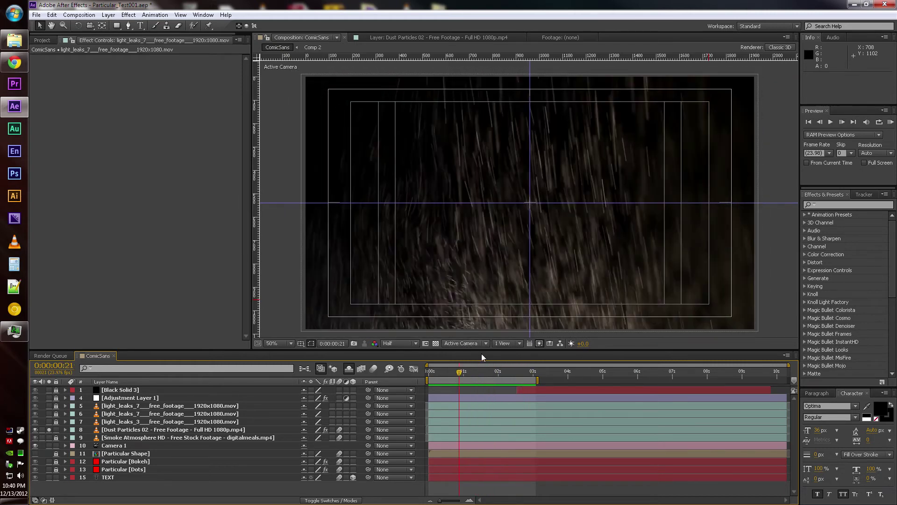
click(485, 369)
View the dust at Full resolution and 100% zoom, then return to 50%, Half resolution and unsolo.
click(398, 343)
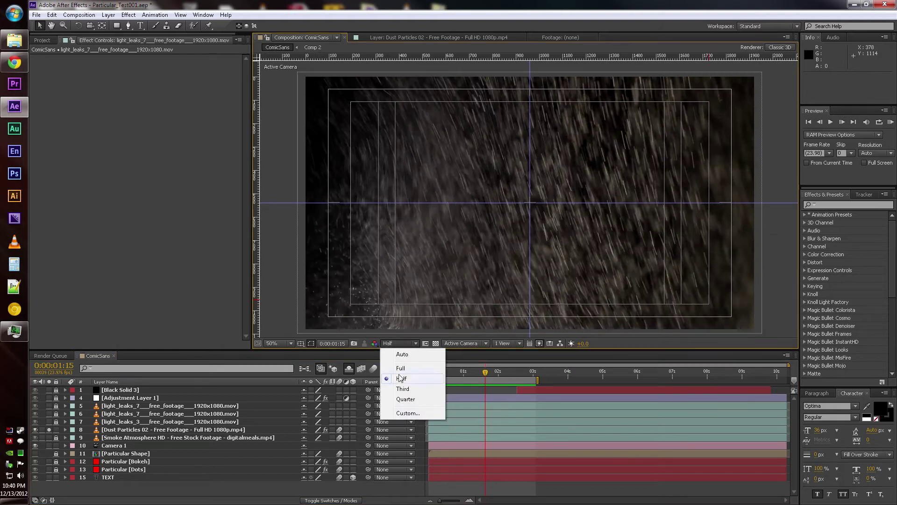
click(401, 368)
key(period)
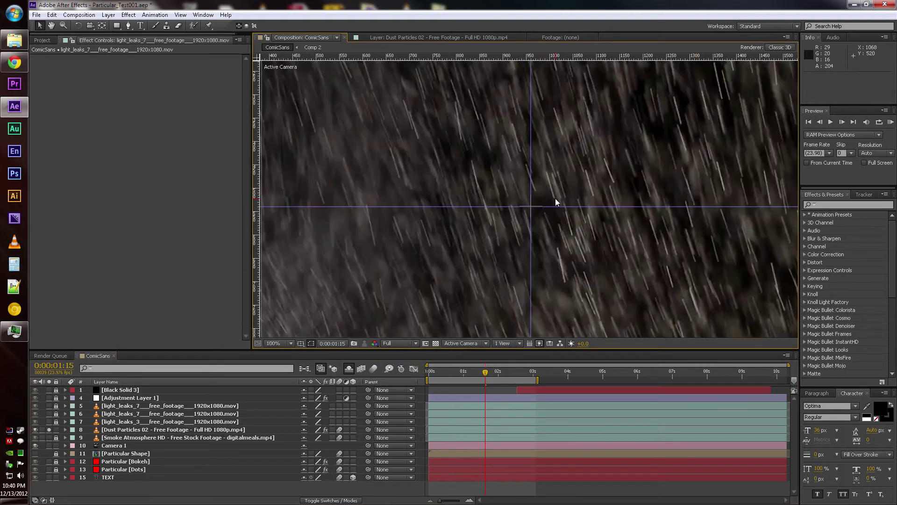
key(comma)
click(401, 343)
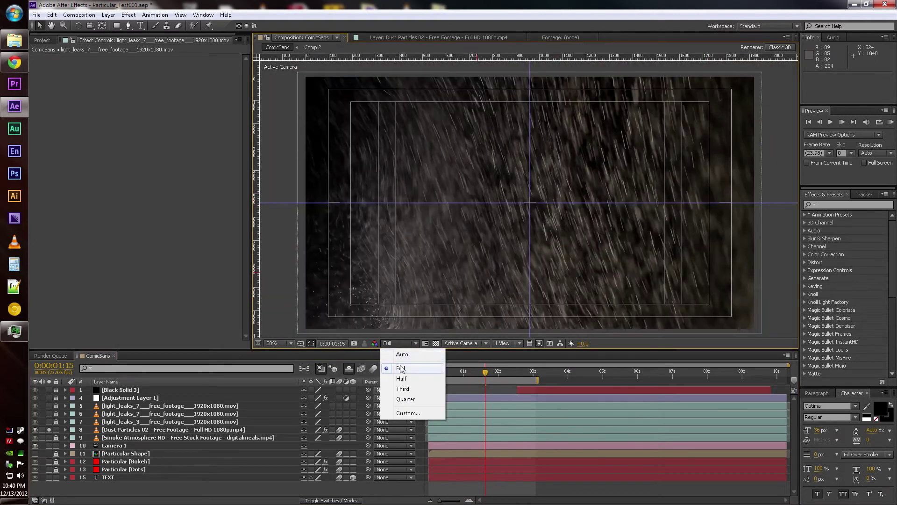
click(400, 377)
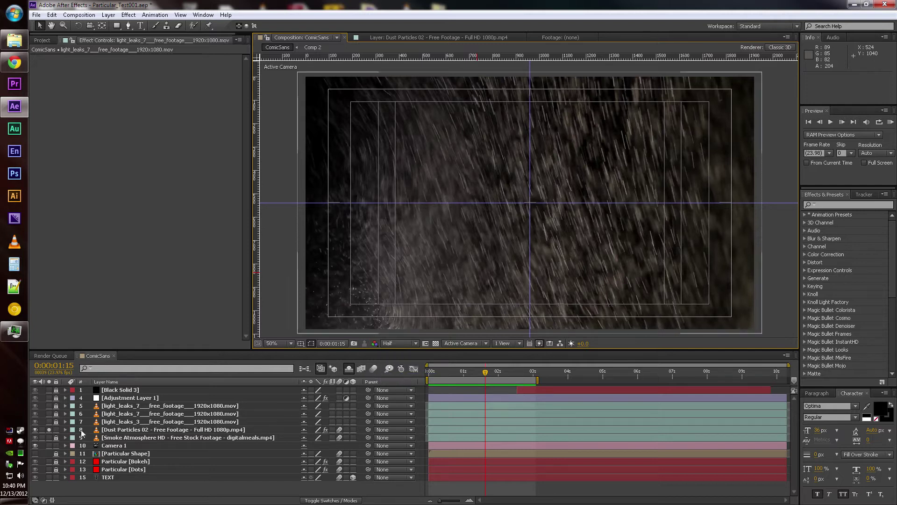
click(49, 429)
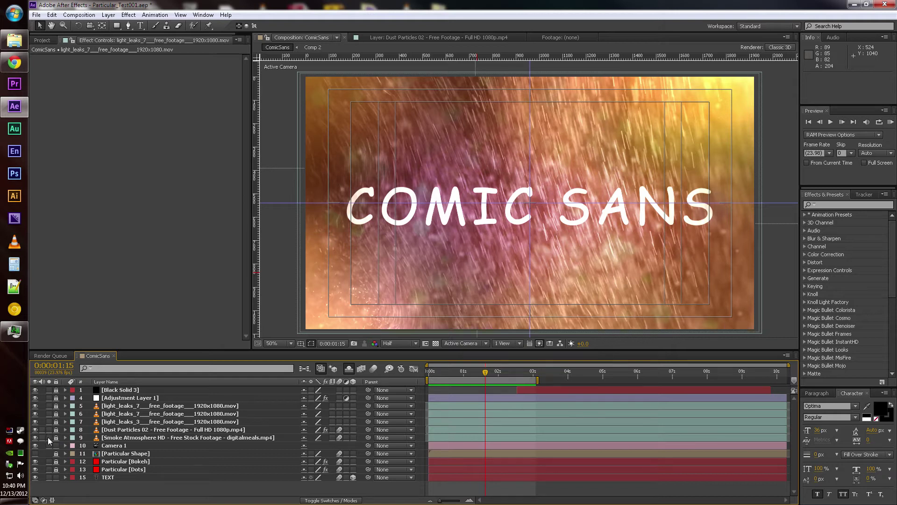
Solo Smoke Atmosphere HD through 0:00:02:01, then unsolo it and move to 0:00:01:11.
click(49, 437)
click(49, 437)
click(48, 437)
mouse_move(459, 366)
mouse_down()
mouse_move(501, 366)
mouse_move(472, 368)
mouse_up()
click(48, 437)
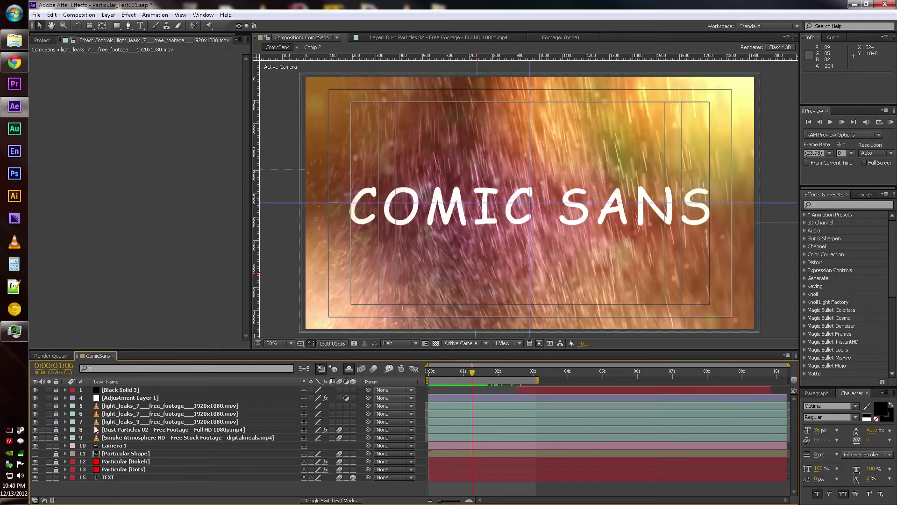
mouse_move(463, 371)
mouse_down()
mouse_move(488, 370)
mouse_move(478, 370)
mouse_up()
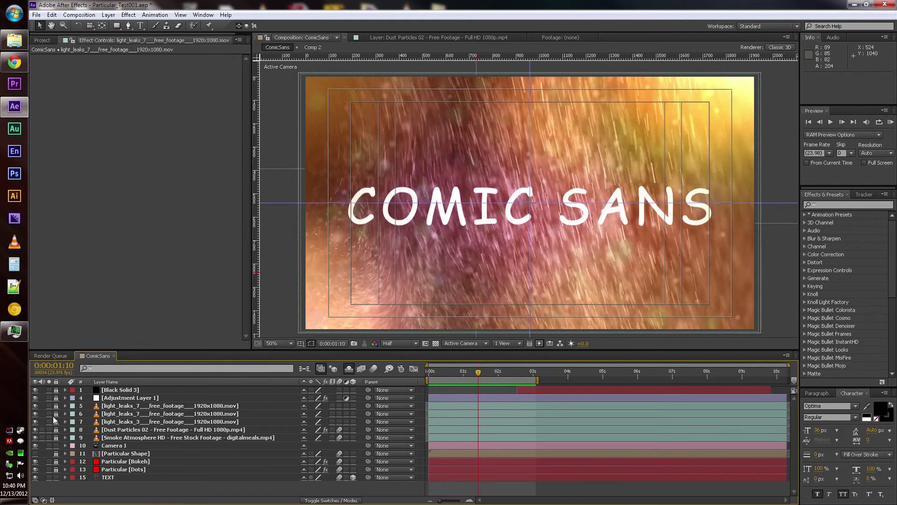
Hide layers 5–9 to preview particles and text alone, then restore them and hide Particular Shape.
drag(34, 407, 40, 440)
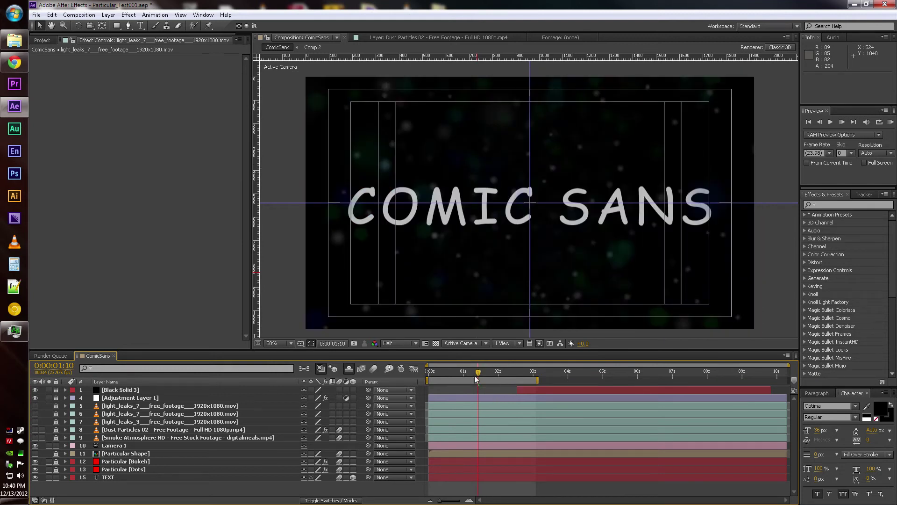
mouse_move(475, 375)
mouse_down()
mouse_move(414, 374)
mouse_move(538, 371)
mouse_move(479, 376)
mouse_up()
key(space)
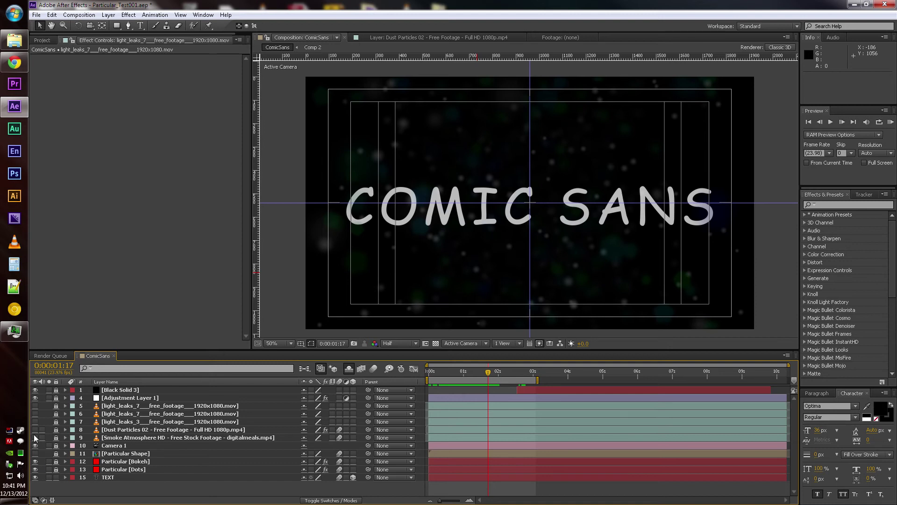
drag(35, 438, 35, 405)
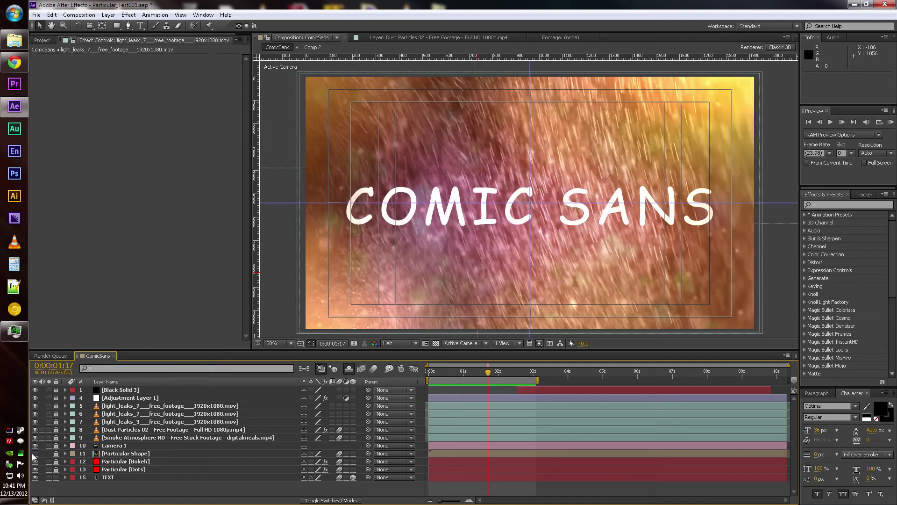
click(35, 453)
click(104, 455)
double_click(104, 453)
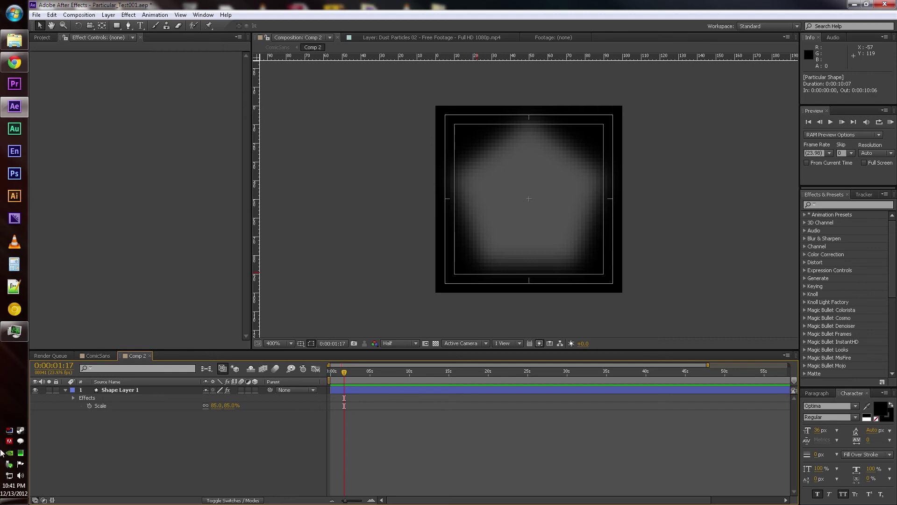
click(150, 356)
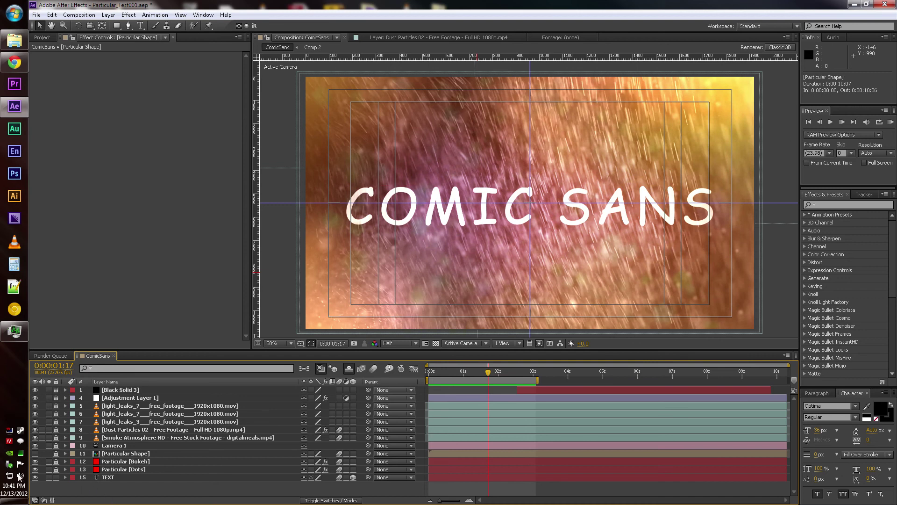
click(35, 478)
click(35, 477)
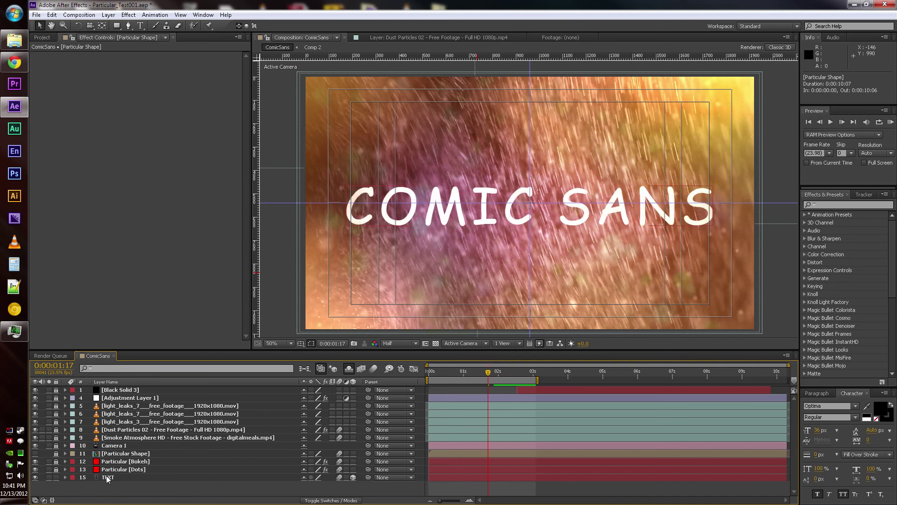